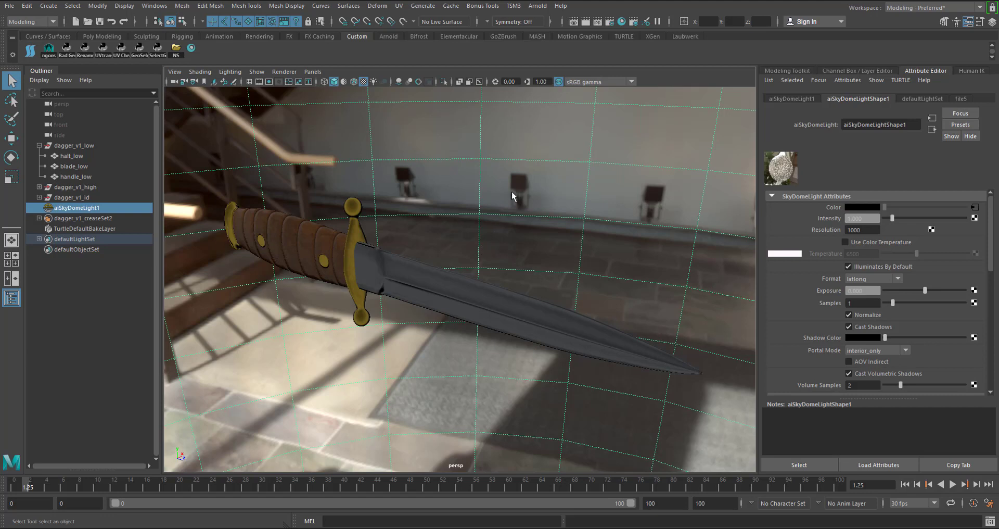
Open the Arnold RenderView, move it aside, and start an IPR render of the dagger at 960x540
click(538, 6)
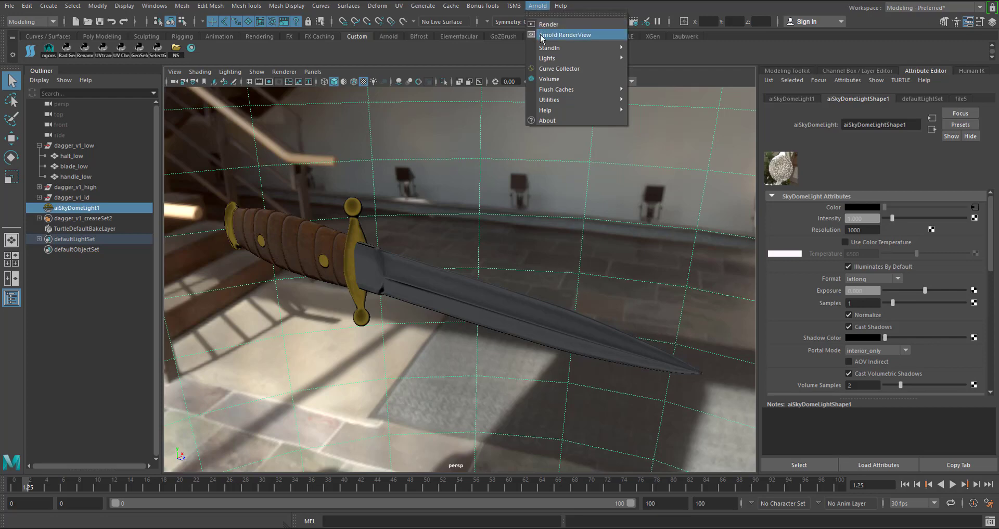
click(575, 35)
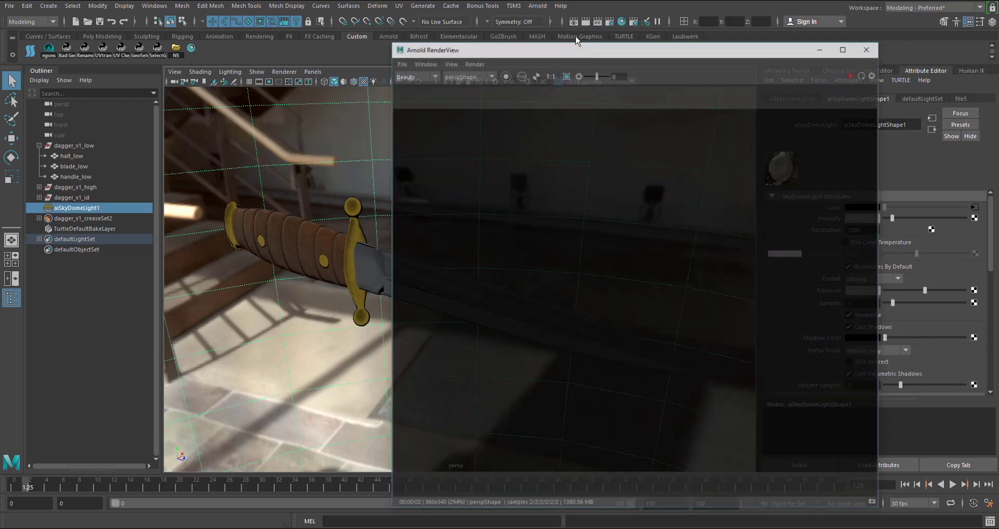
drag(603, 49, 662, 30)
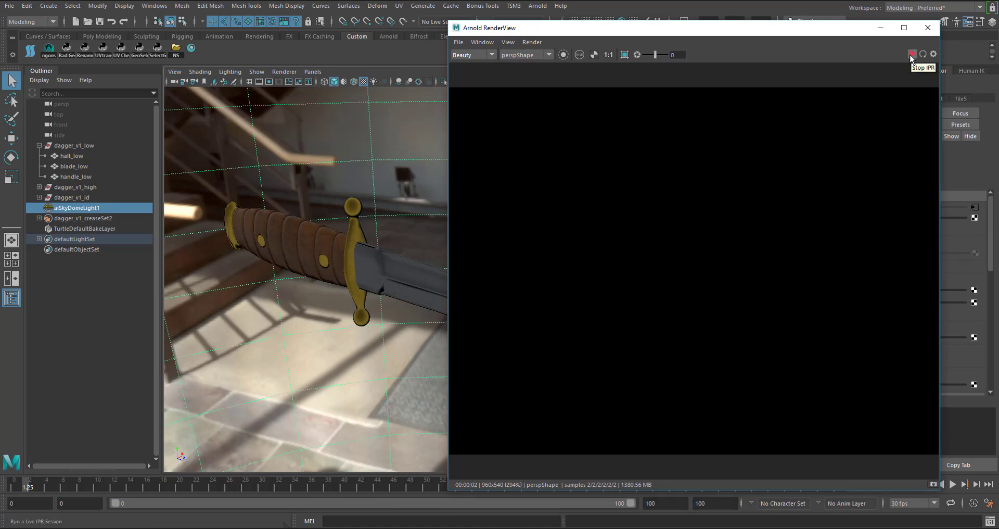
click(912, 54)
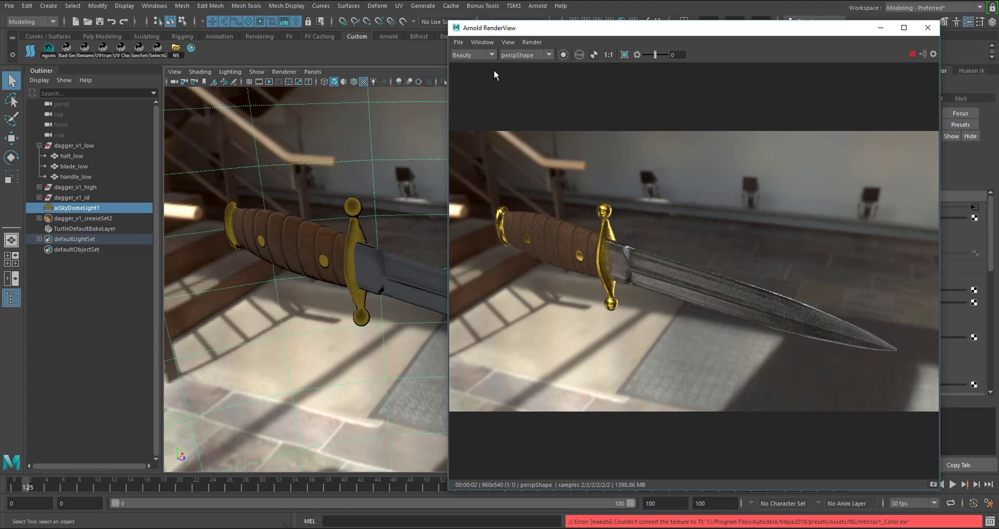
Orbit the camera to a new angle on the dagger and begin docking the RenderView
click(480, 44)
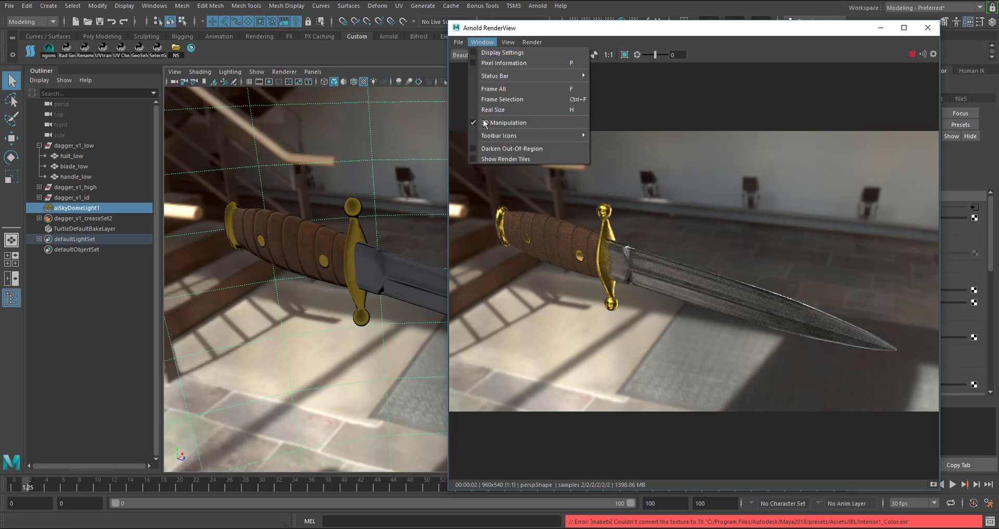
click(718, 112)
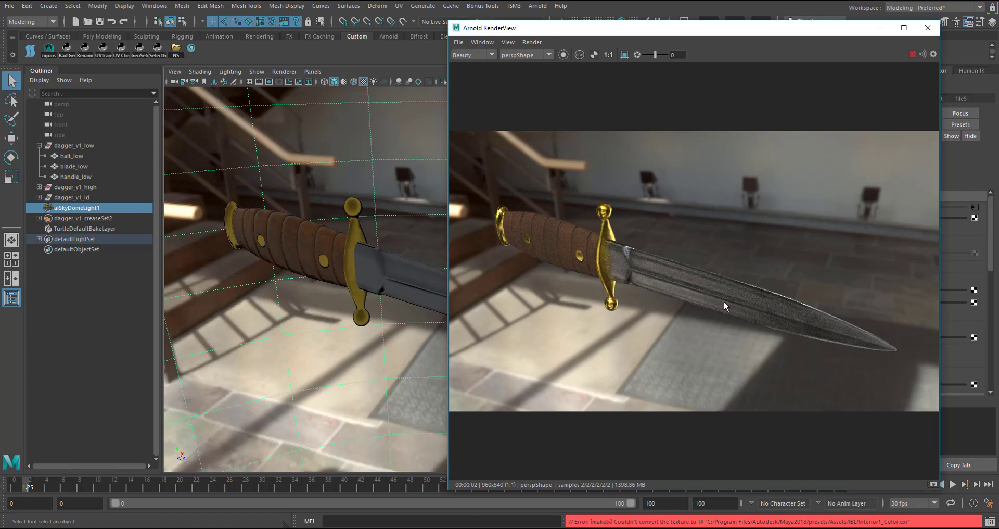
alt+drag(723, 301, 649, 264)
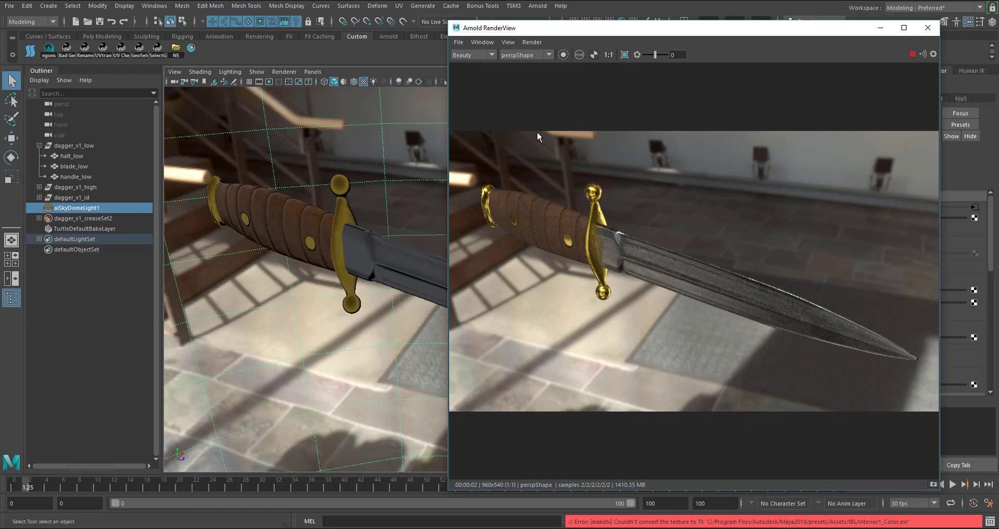
drag(589, 28, 598, 65)
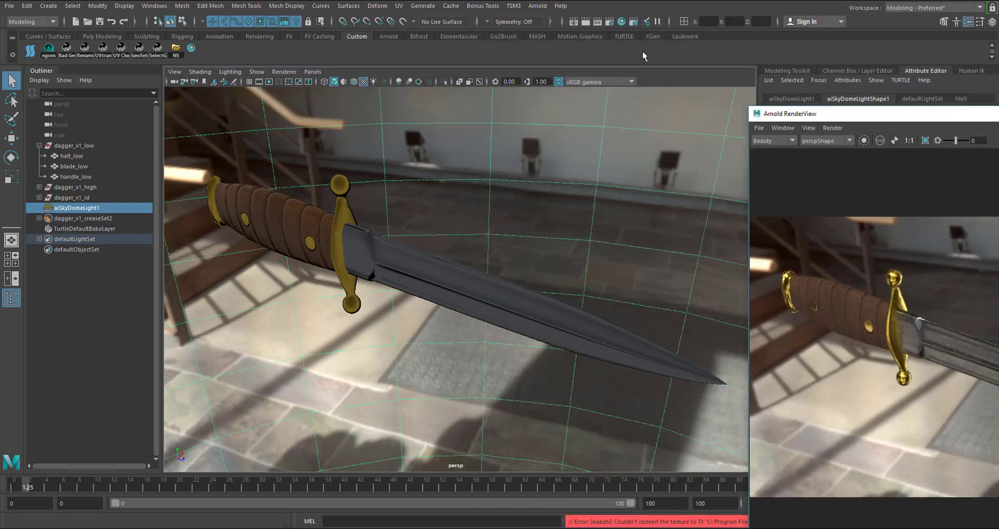
Open Render Settings, move it right, and keep Arnold Renderer as the renderer
click(609, 23)
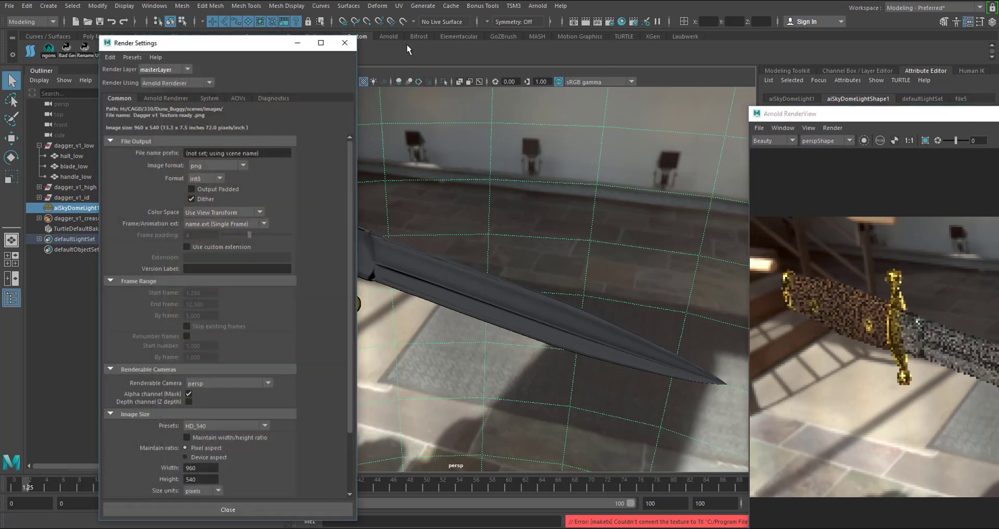
drag(216, 47, 339, 32)
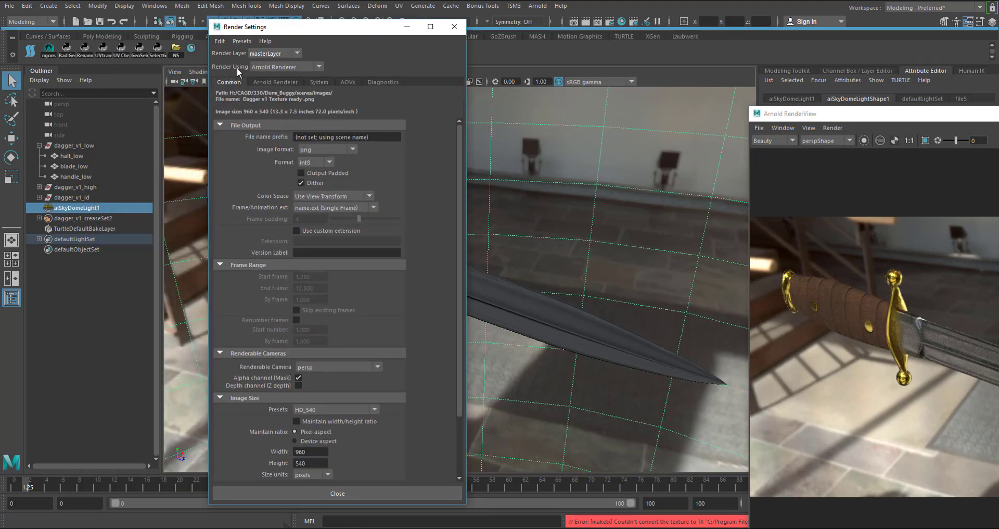
click(273, 67)
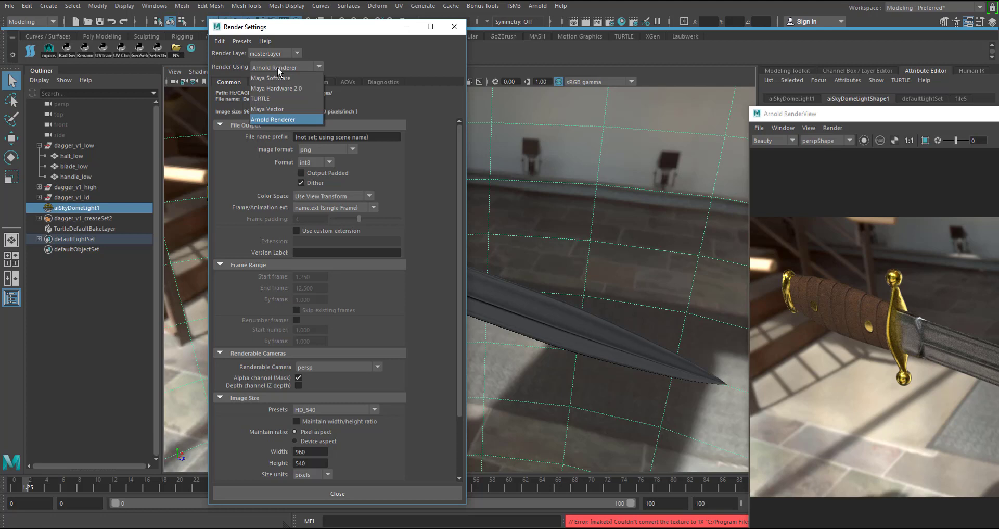
click(286, 85)
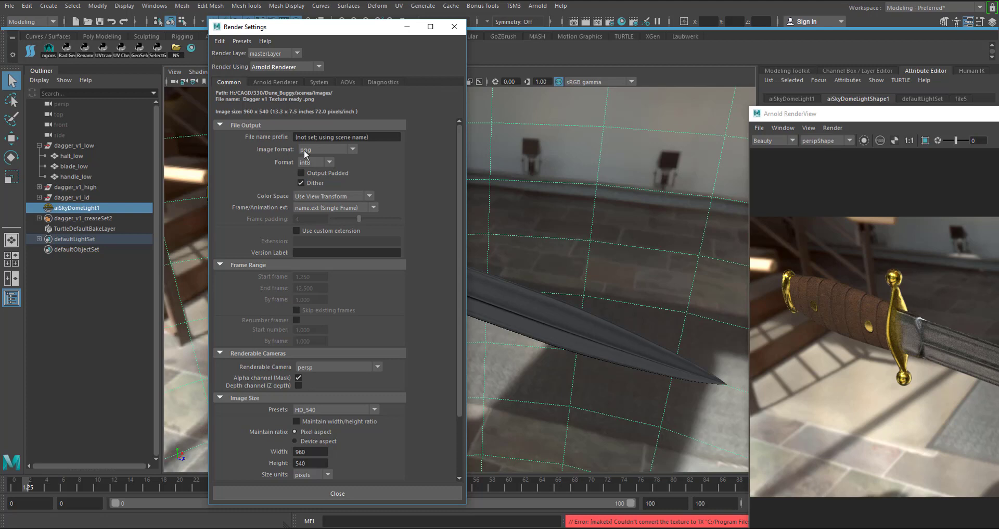
Set the output image format to png and scroll down to Image Size
click(326, 150)
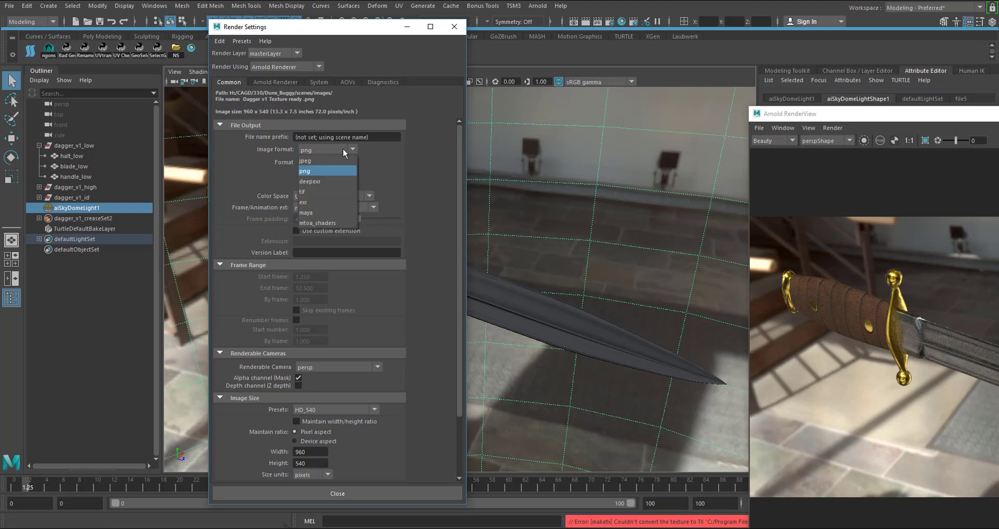
click(306, 172)
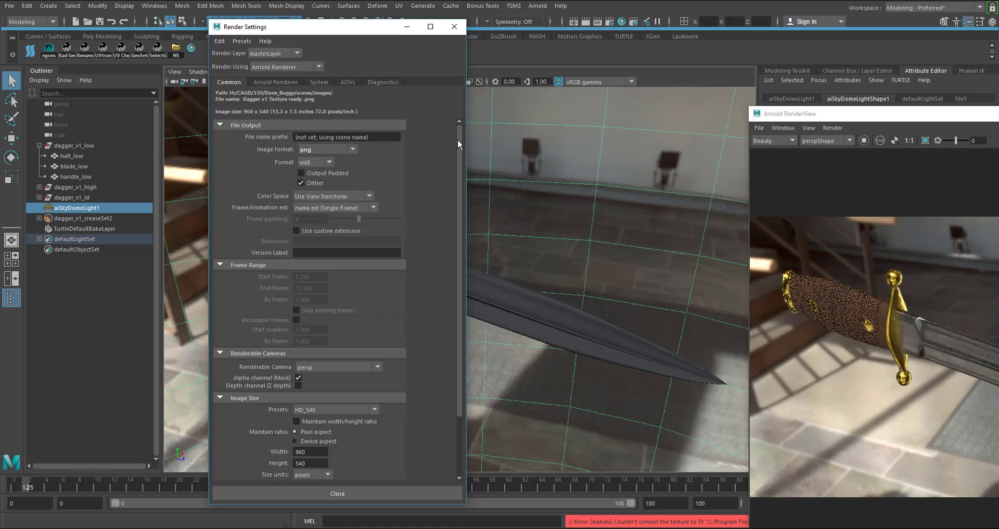
drag(457, 139, 454, 155)
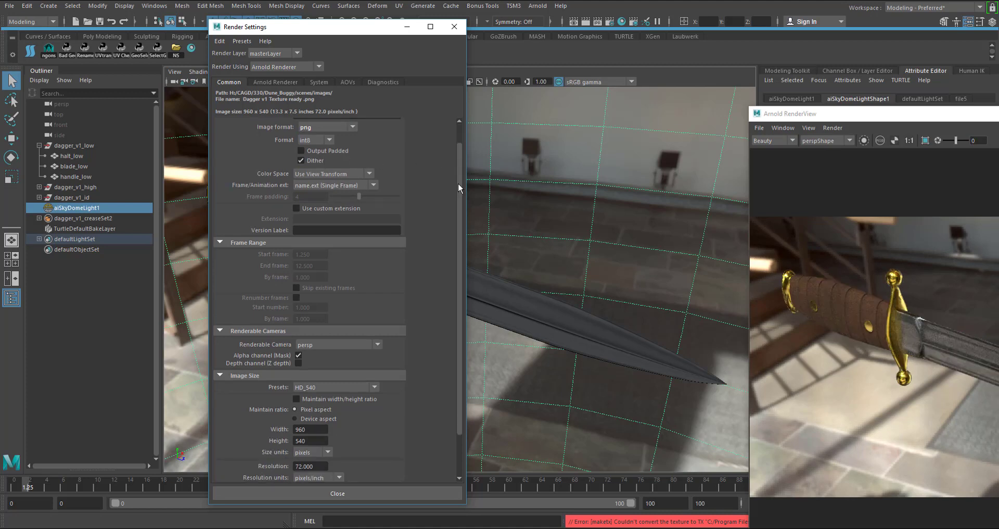
drag(460, 187, 457, 235)
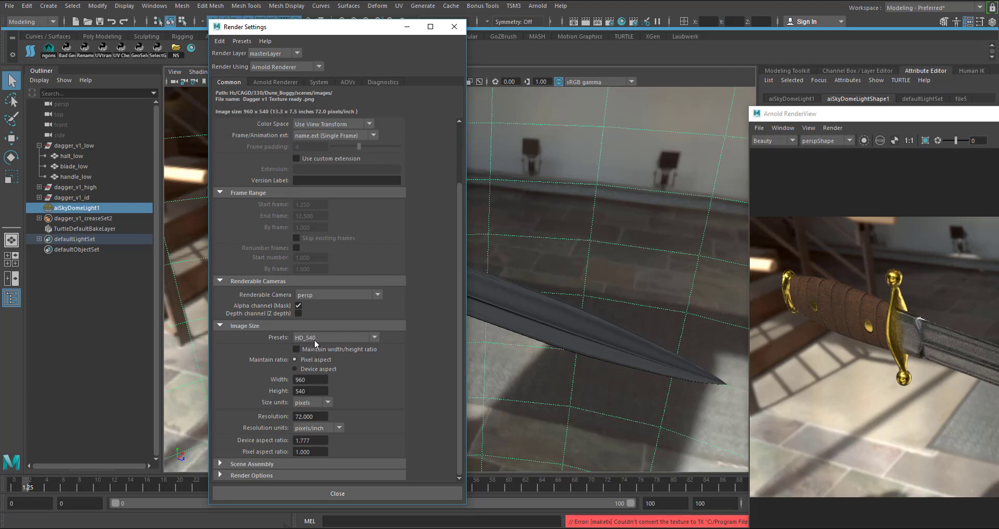
Choose the HD_1080 Image Size preset (1920x1080) and shift the RenderView up-left
click(333, 339)
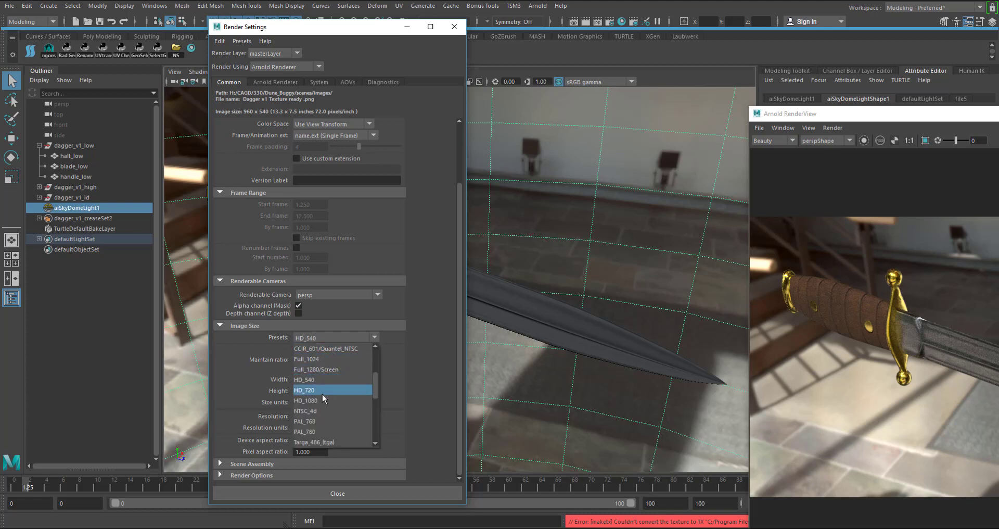
scroll(322, 393, up, 2)
scroll(320, 377, down, 2)
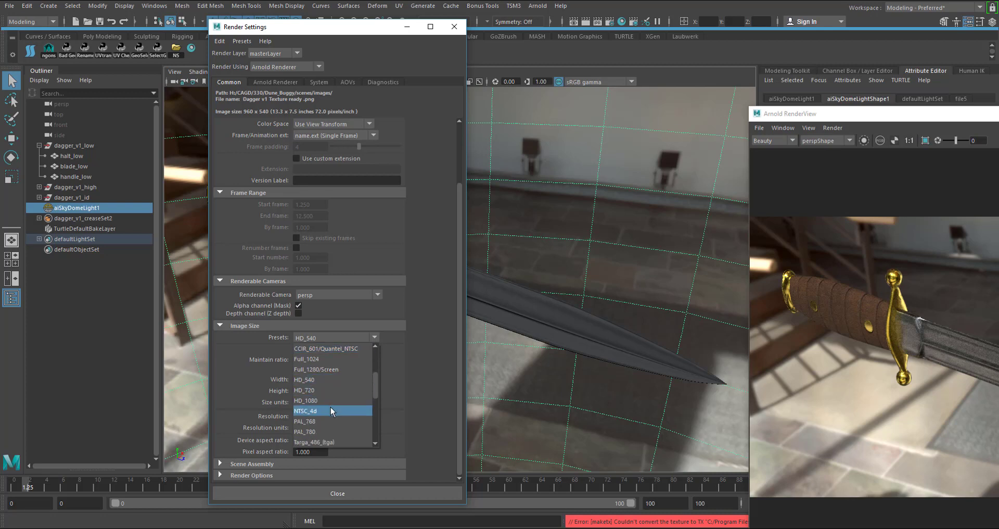
click(318, 400)
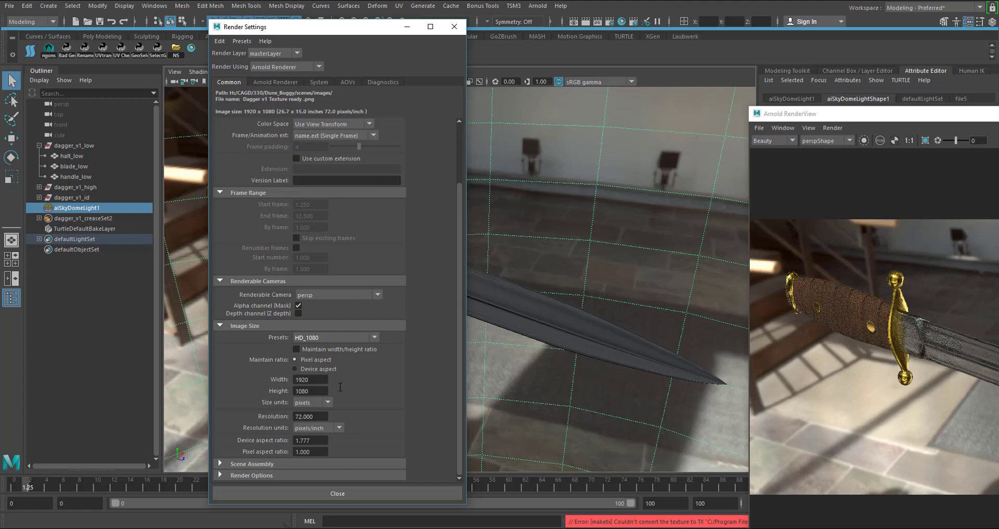
drag(827, 119, 555, 55)
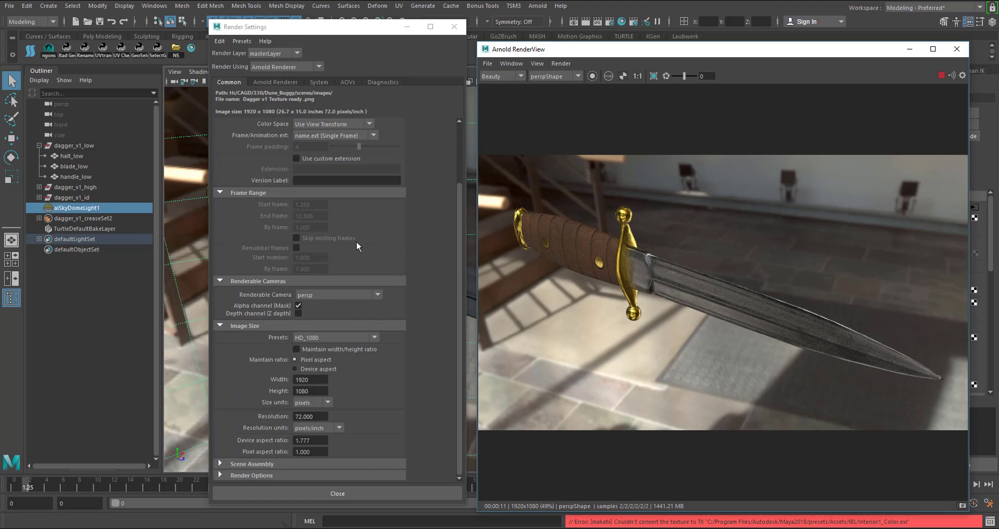
Raise Arnold sampling for Camera (AA), Diffuse and Specular from 2 to 3
click(270, 82)
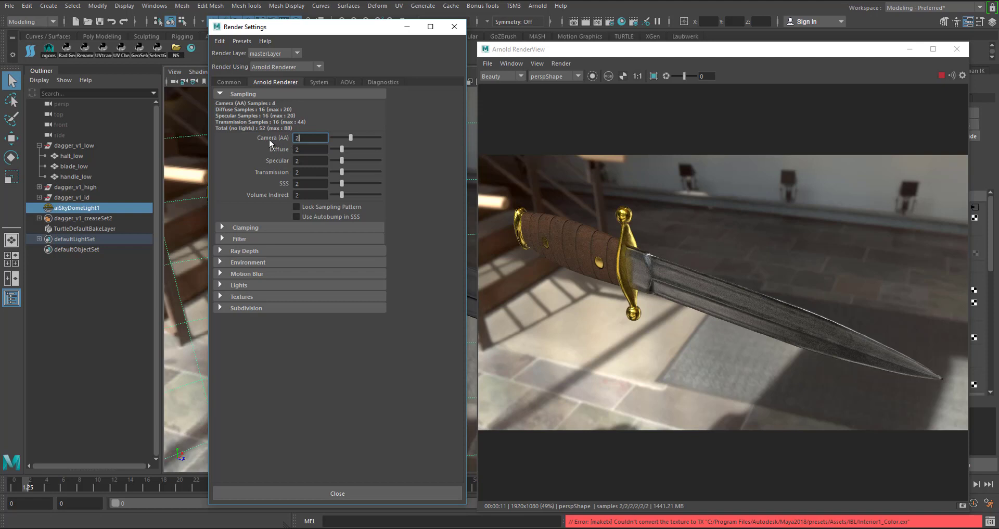
drag(352, 136, 356, 136)
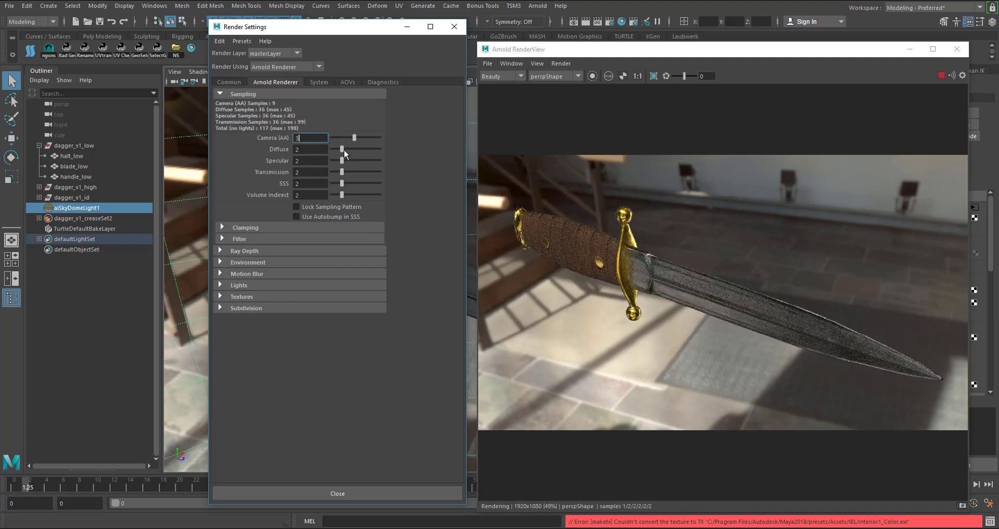
drag(343, 149, 345, 160)
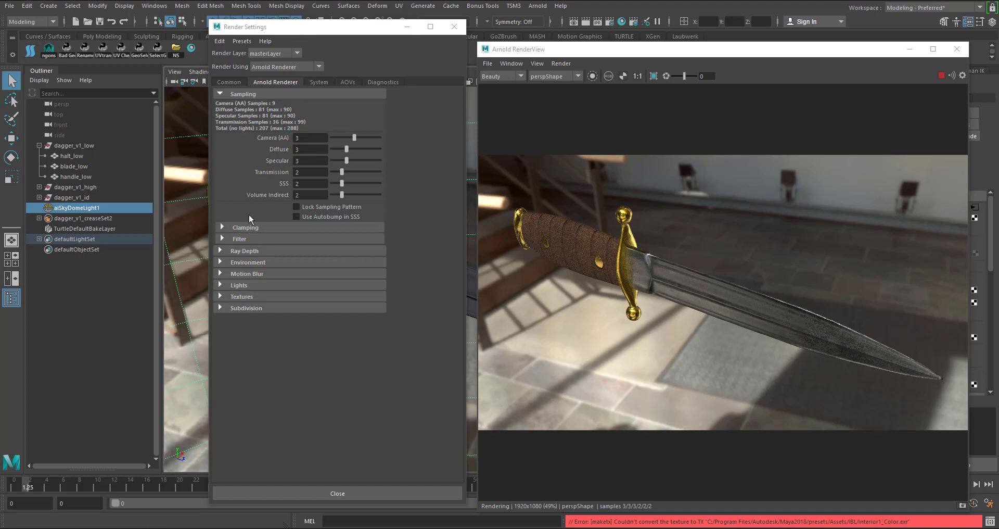
Expand Ray Depth, raise Diffuse and Specular depth to 3, and narrow the settings window
click(233, 257)
click(222, 251)
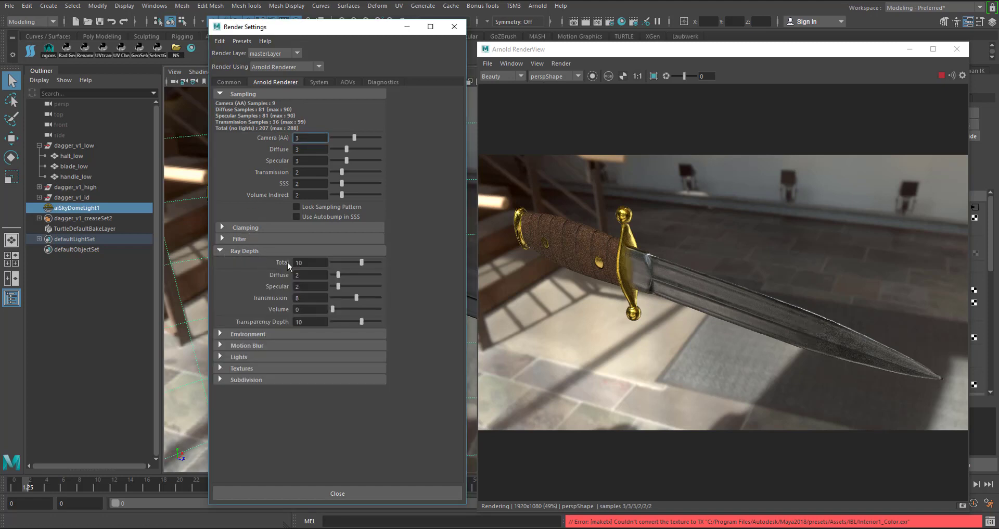
drag(338, 275, 341, 286)
drag(467, 247, 415, 246)
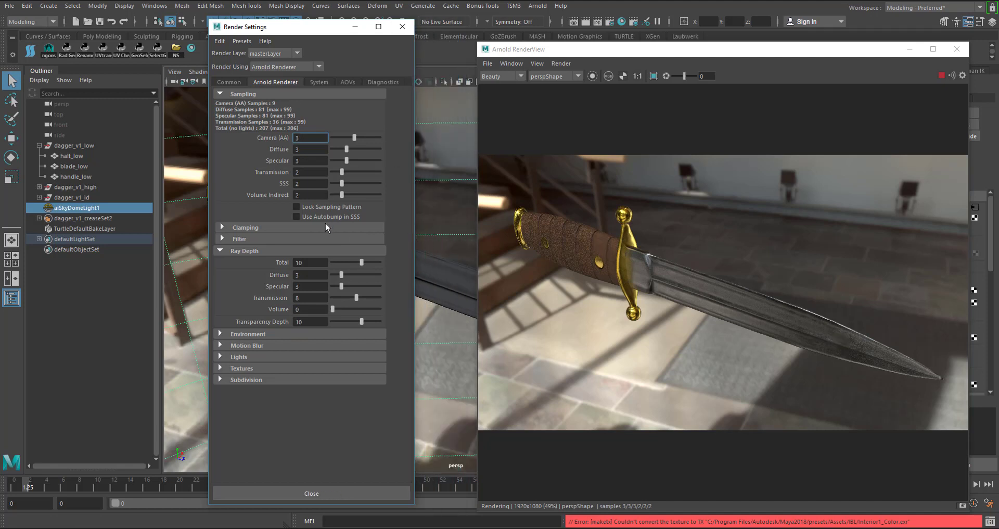
Close Render Settings, then move and enlarge the RenderView to watch the 1920x1080 render finish
click(312, 489)
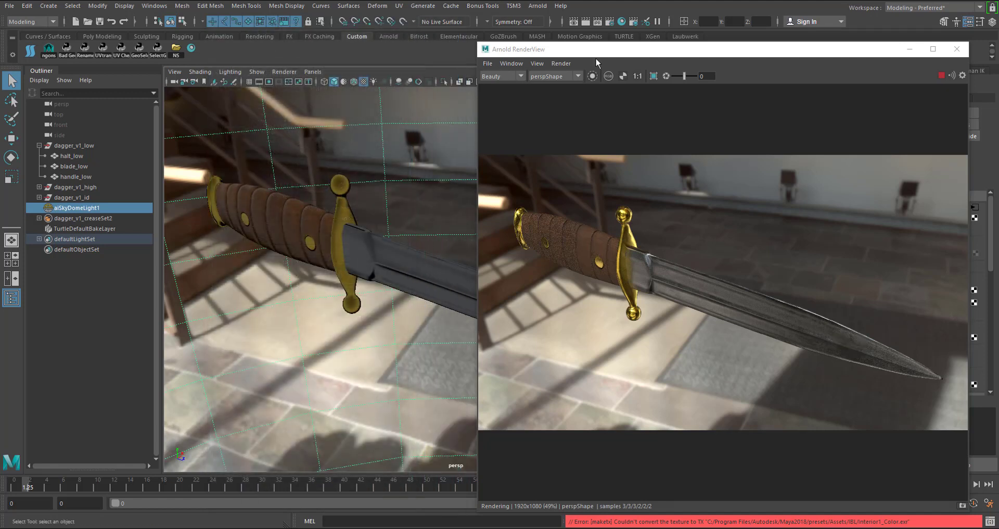
drag(625, 49, 294, 31)
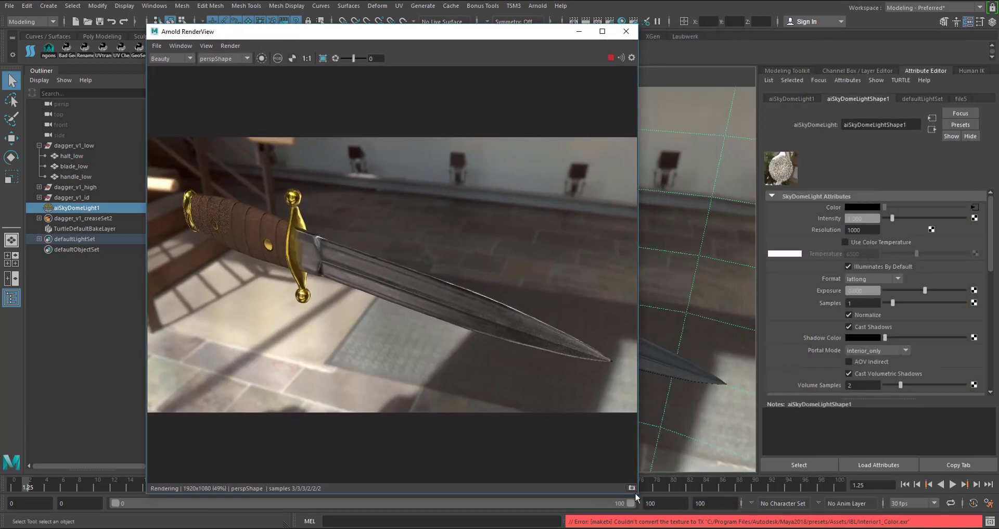
drag(636, 493, 747, 505)
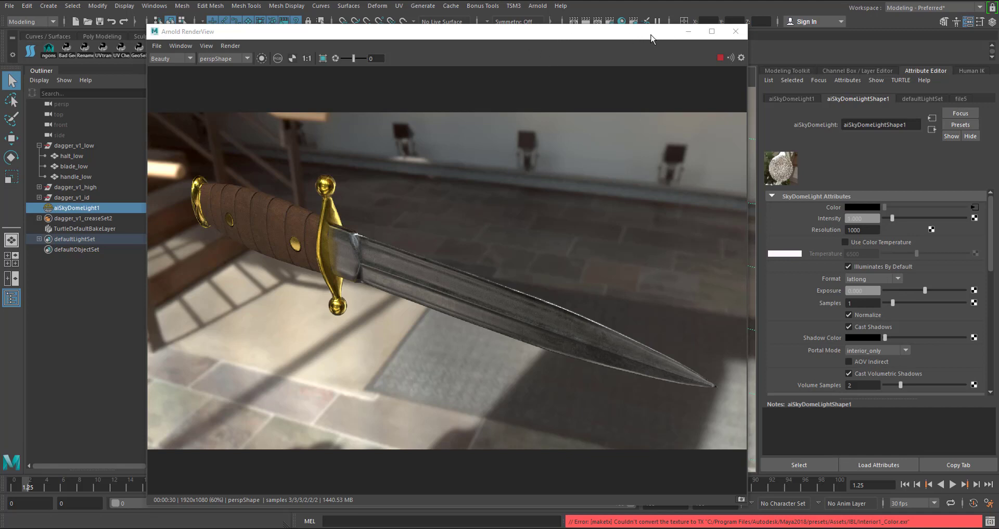
drag(652, 35, 0, 93)
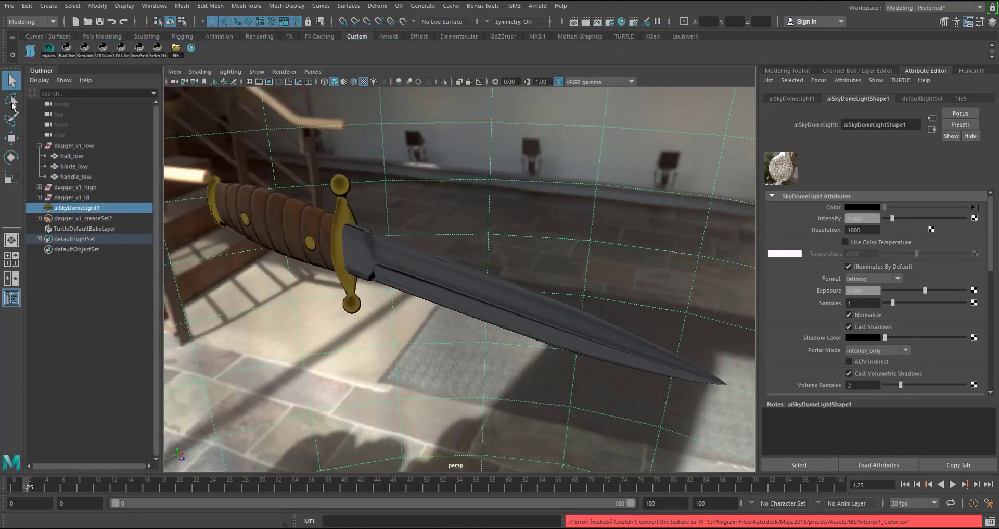
key(alt+Tab)
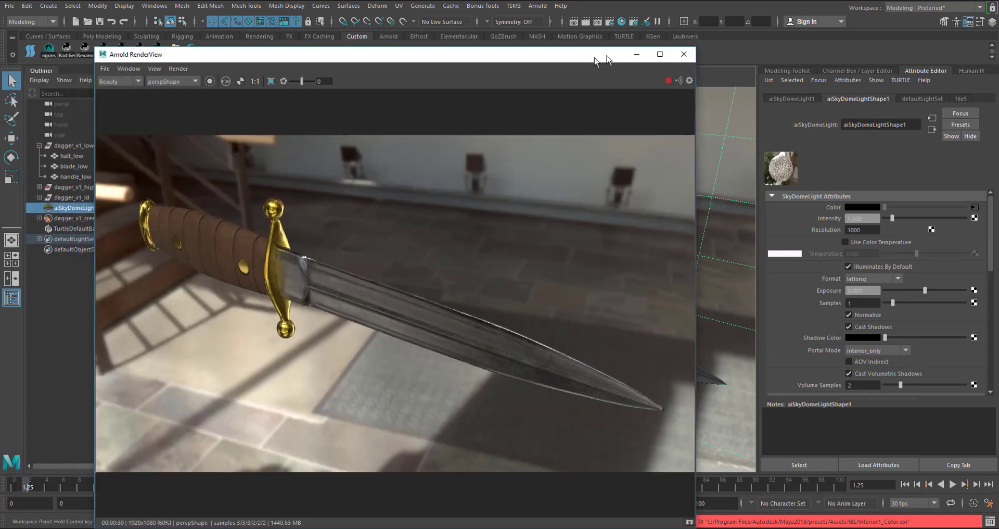
drag(552, 56, 569, 45)
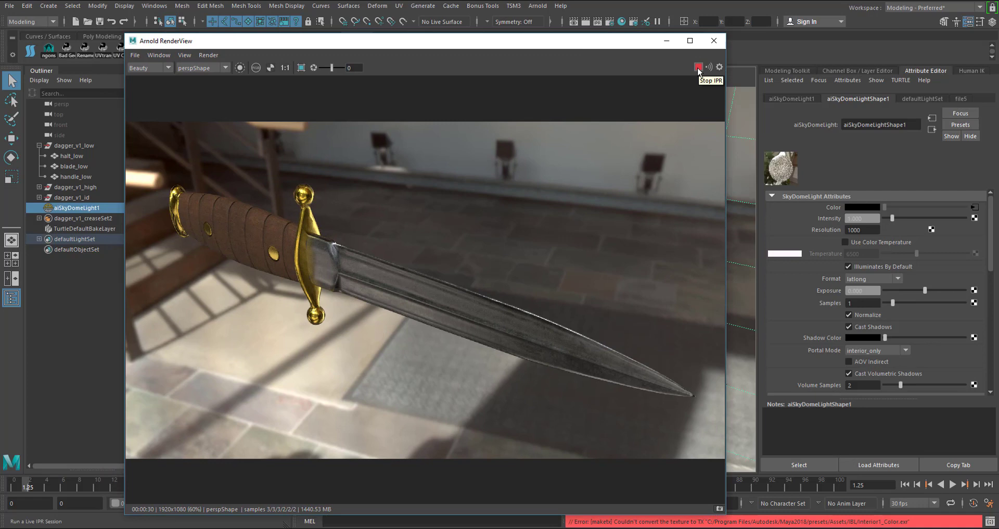
Close the RenderView and set the aiSkyDomeLightShape1 Camera visibility to 0
click(666, 41)
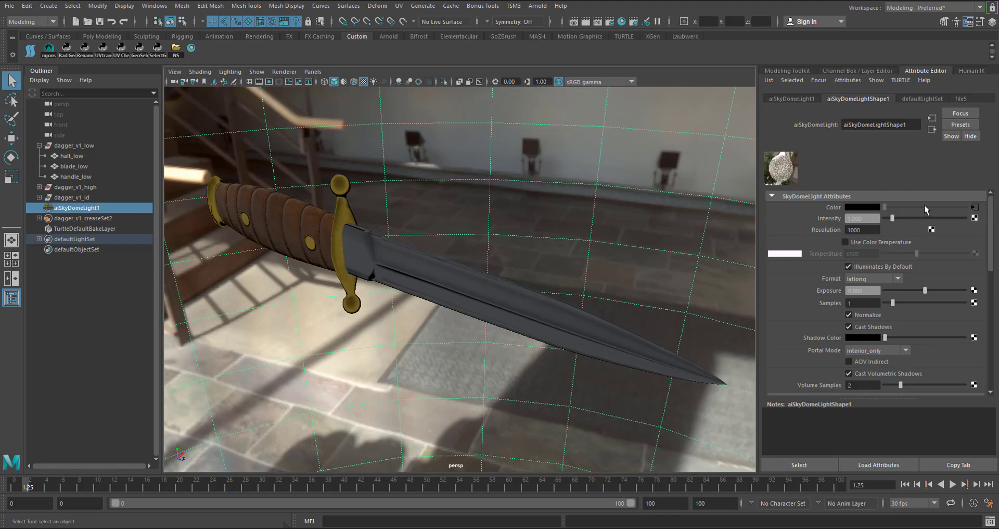
drag(994, 218, 995, 239)
scroll(813, 242, down, 5)
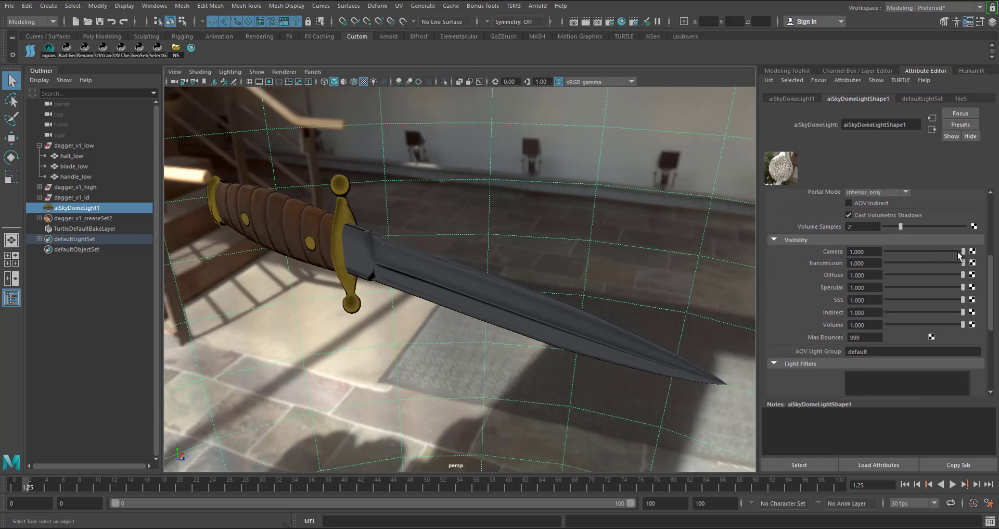
drag(963, 252, 908, 252)
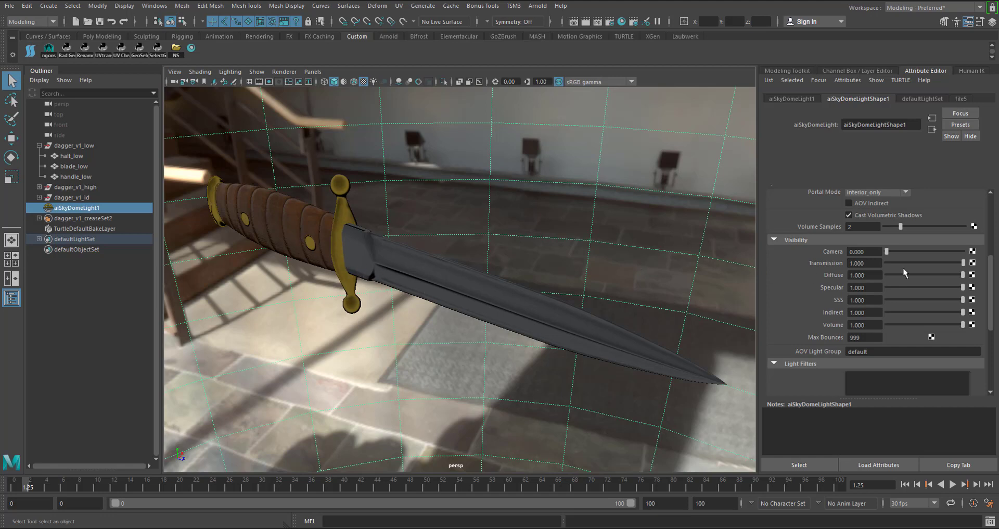
drag(991, 296, 997, 231)
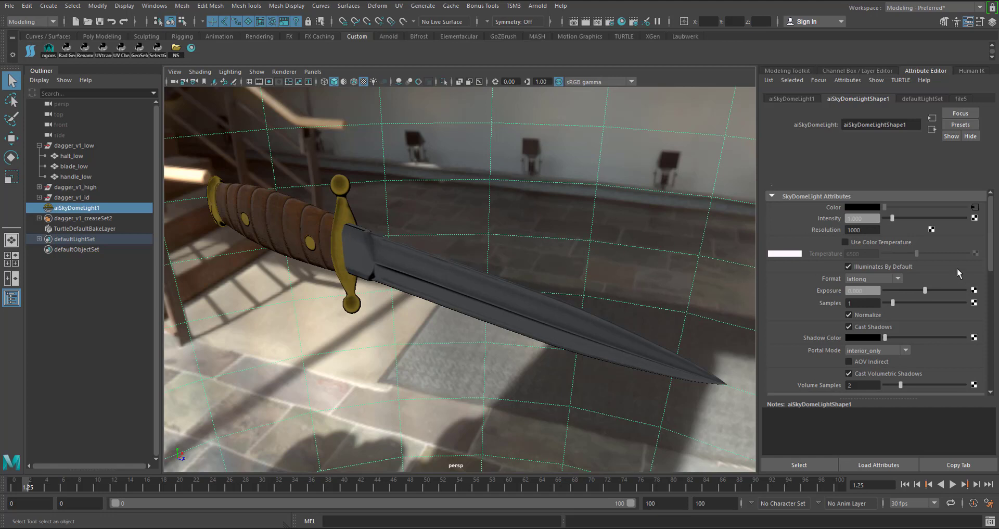
Enter 2000 for the sky dome Resolution and set its Samples to 2
drag(876, 231, 788, 224)
Reopen the Arnold RenderView, move it left, and re-render the dagger against black
click(586, 21)
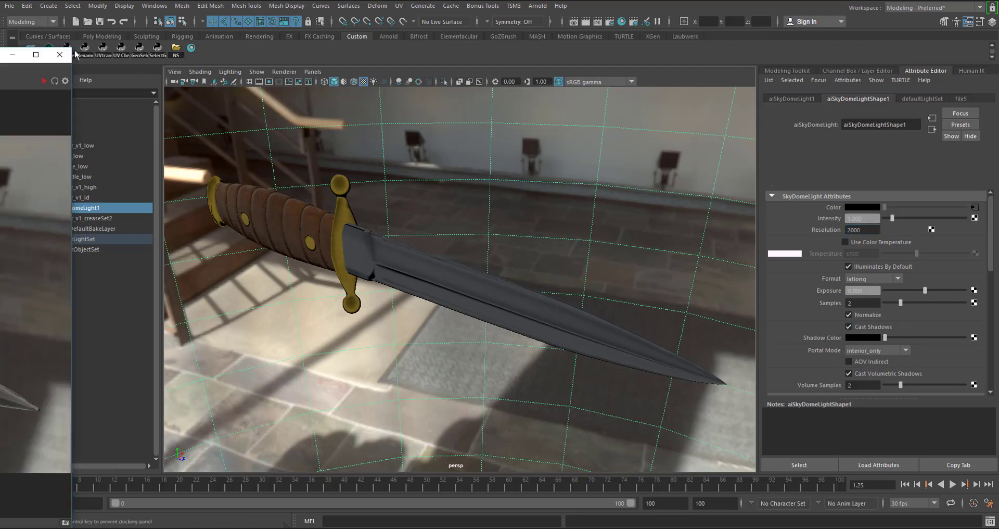
drag(776, 36, 600, 39)
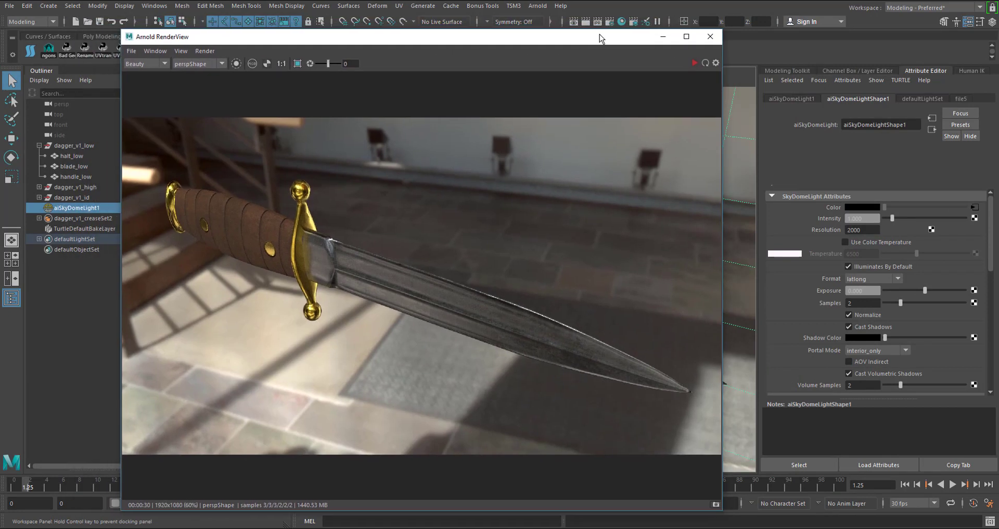
click(691, 62)
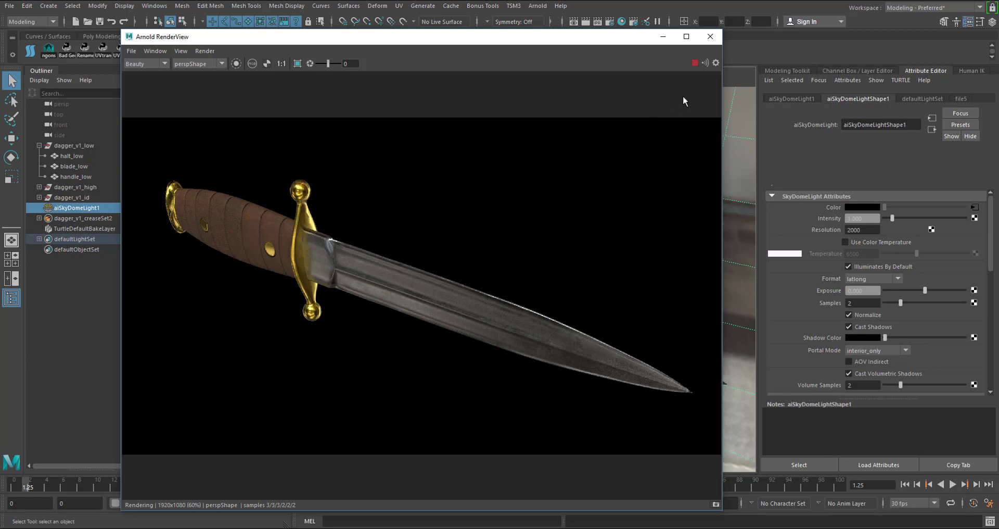
Set the RenderView background colour to neutral grey #474747 (Val 71) in Display Settings
click(715, 63)
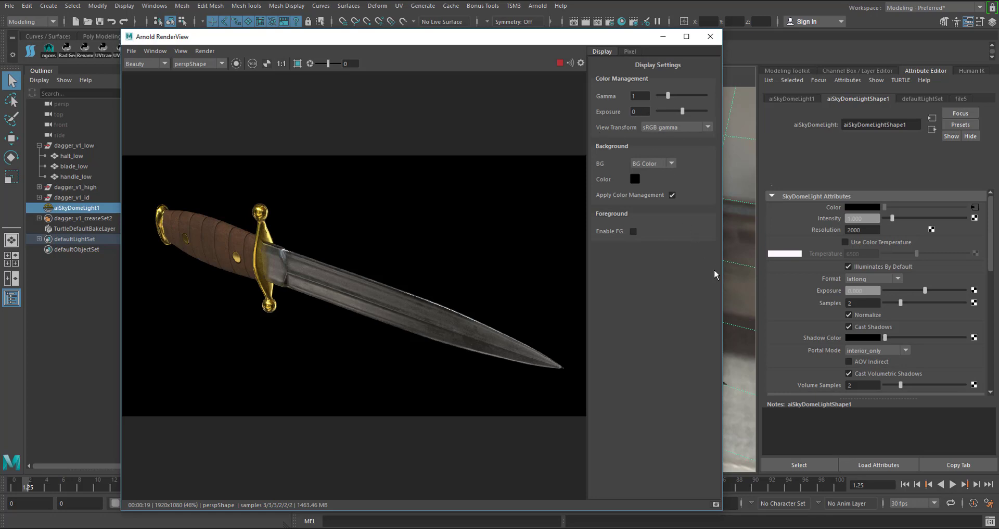
drag(723, 286, 888, 288)
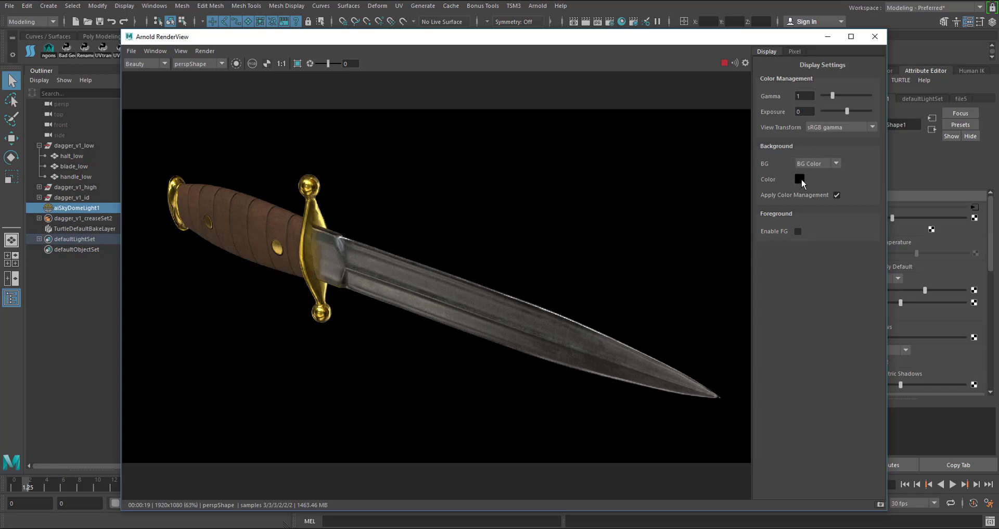
click(800, 179)
drag(627, 267, 626, 256)
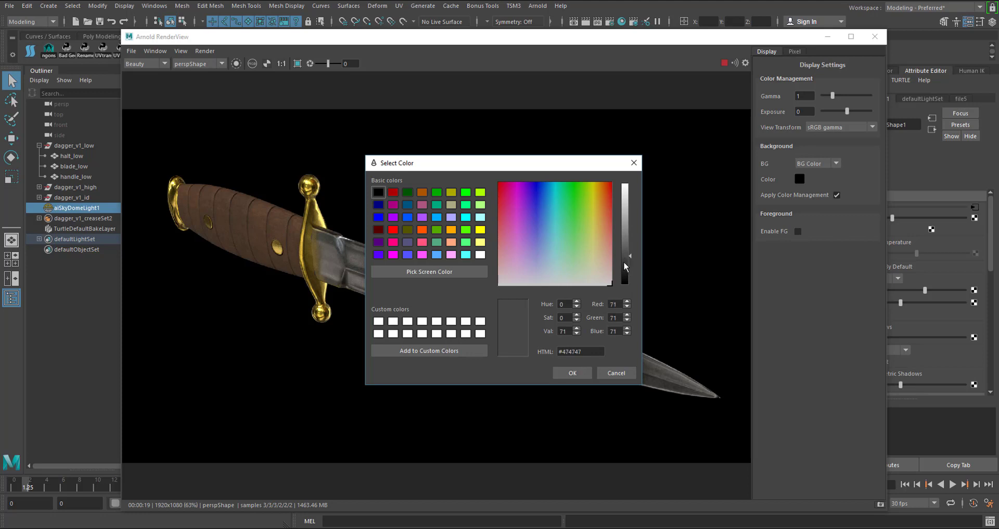
click(575, 373)
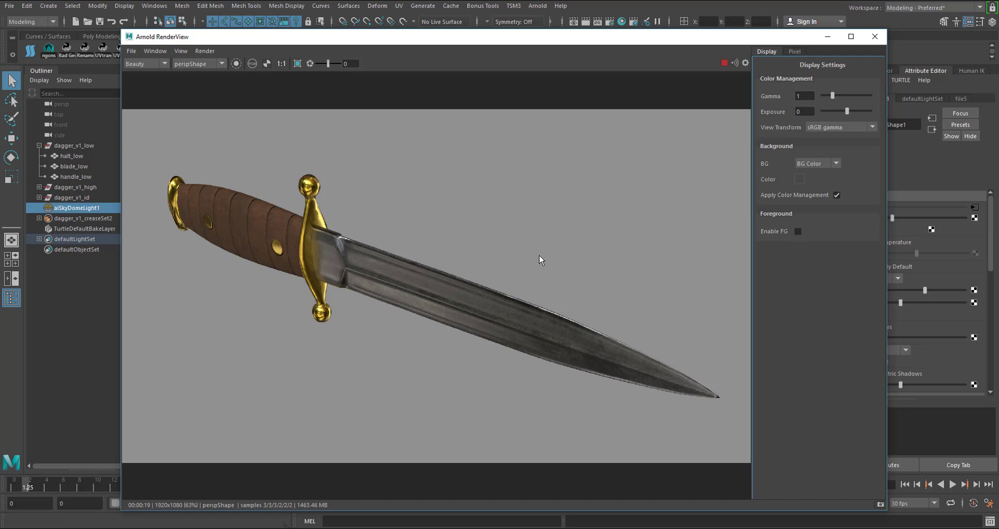
Save the rendered image as 'dagger render v1' in the images folder
click(129, 52)
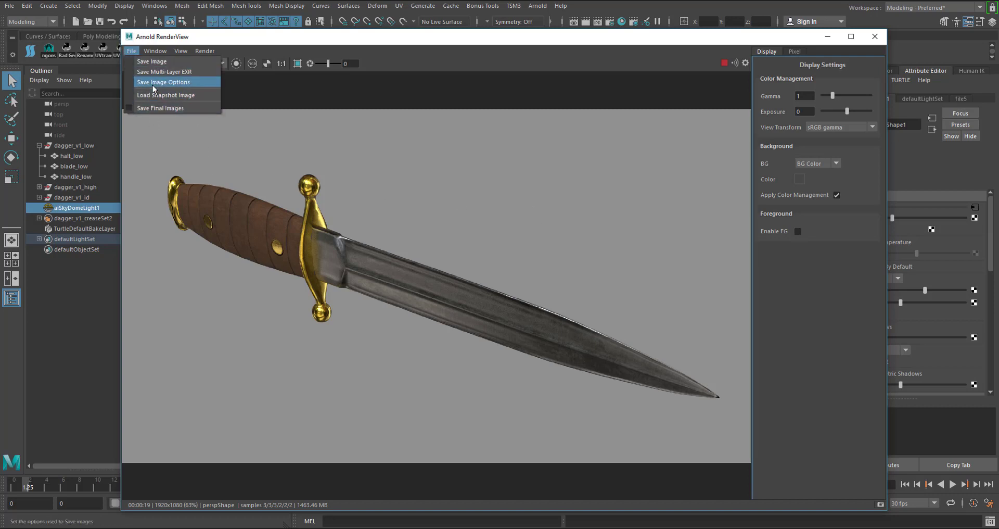
click(140, 63)
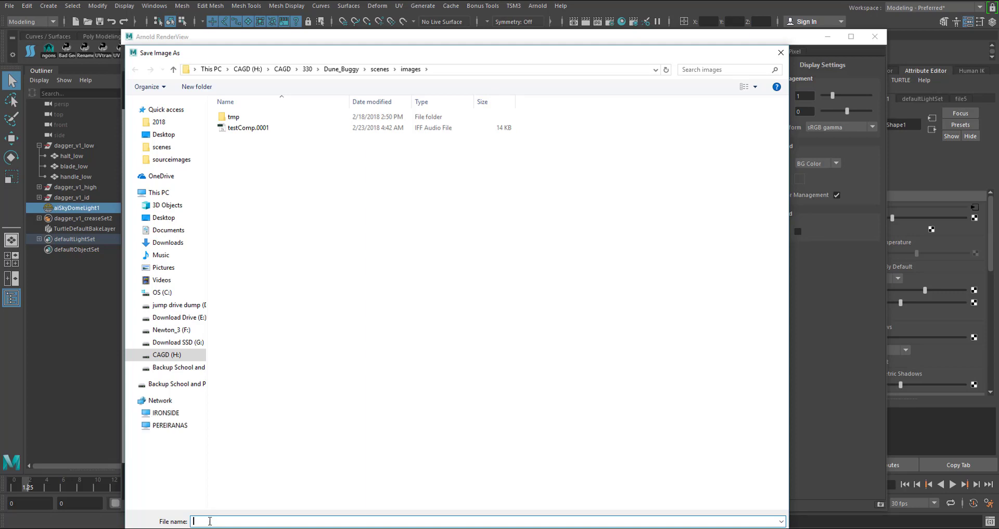
text(dagger render v1)
key(Return)
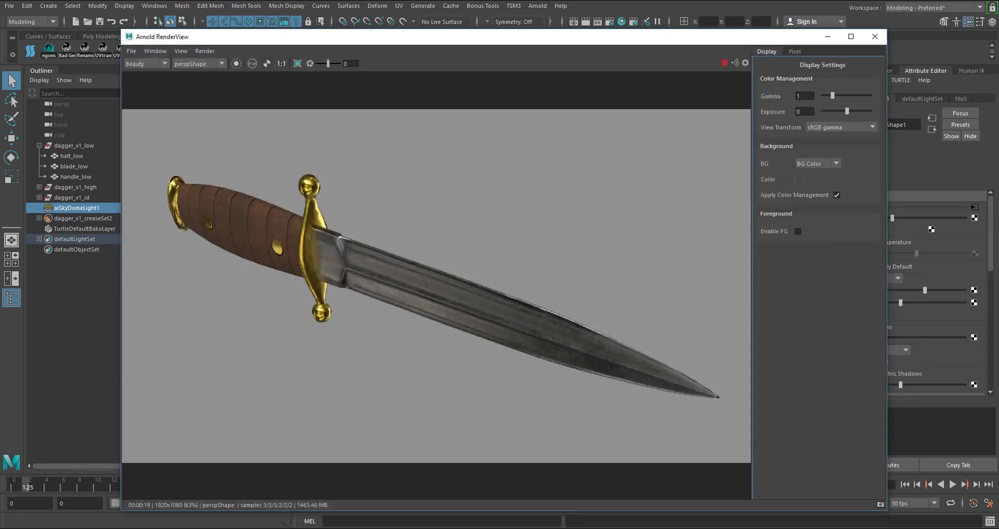